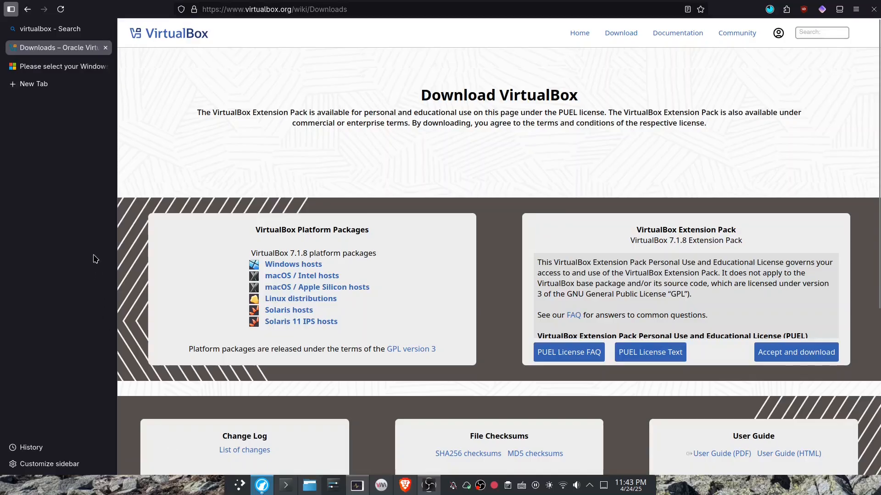
Examine the Windows 11 IoT Enterprise LTSC download page, including its title and the 90-day evaluation prerequisites.
click(81, 66)
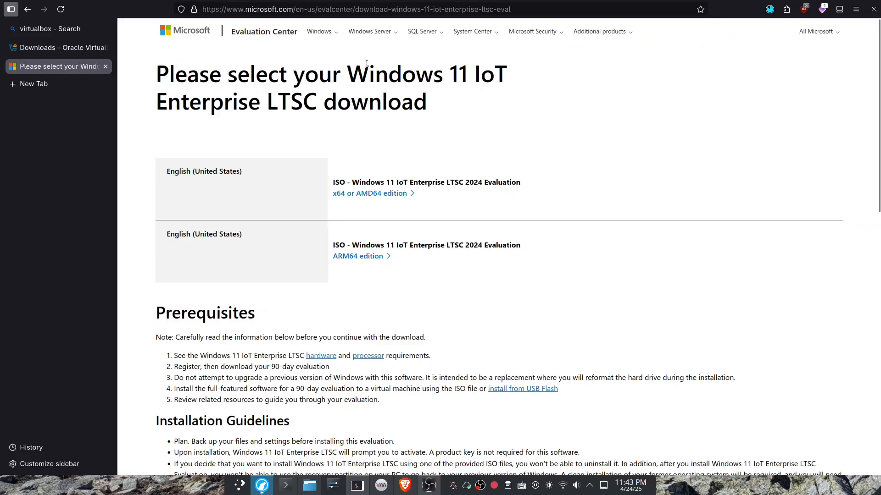
drag(355, 72, 308, 101)
click(311, 101)
drag(273, 362, 326, 366)
click(324, 365)
Search the installed applications for "virtual" and launch Oracle VirtualBox.
click(238, 486)
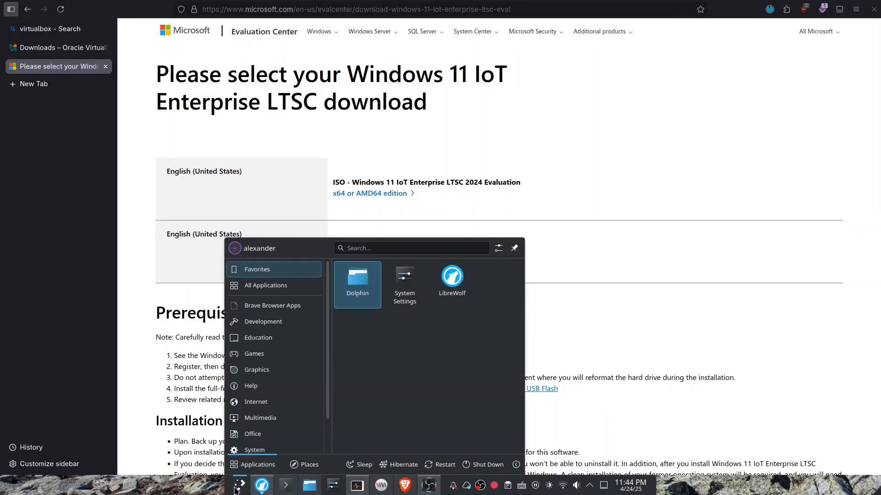
text(v)
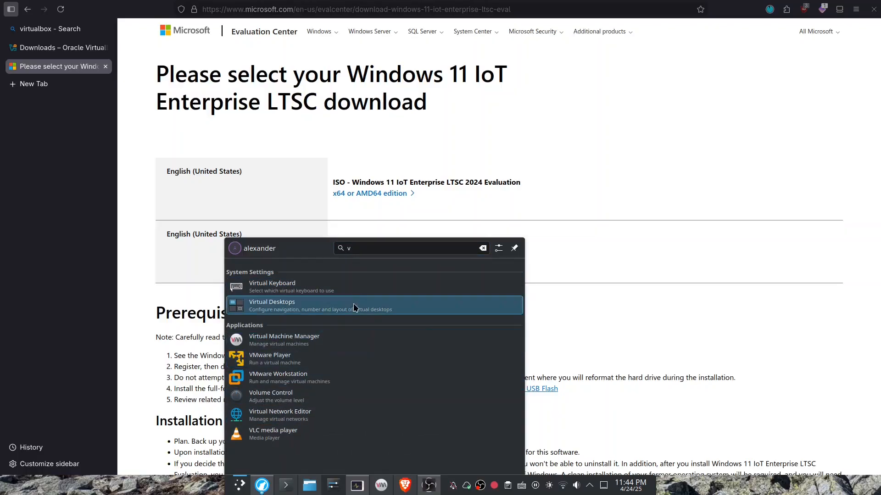
click(385, 251)
text(irtual)
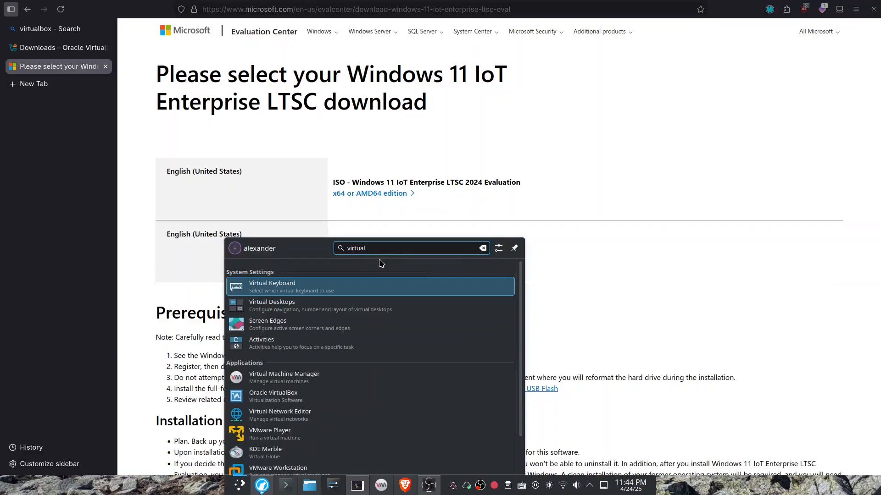
key(Down)
key(Down)
key(Down)
key(Down)
key(Down)
key(Return)
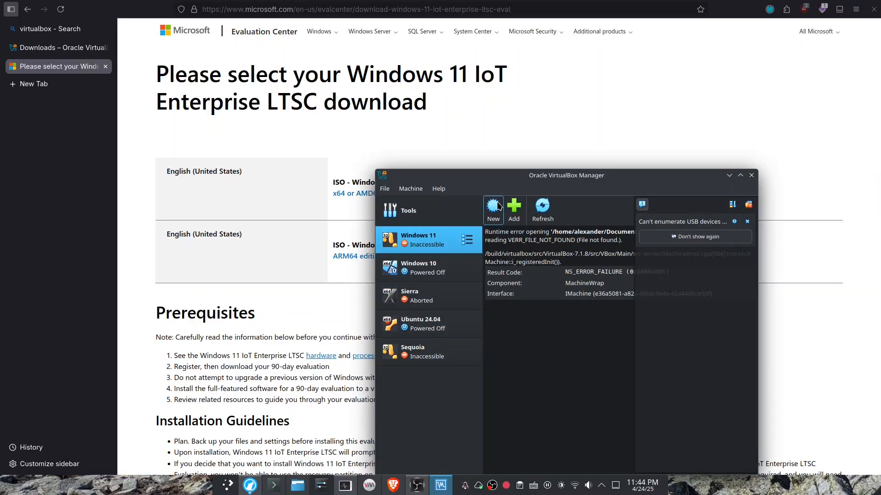
Start creating a new virtual machine and name it "Windows 11 LTSC 2025".
click(498, 206)
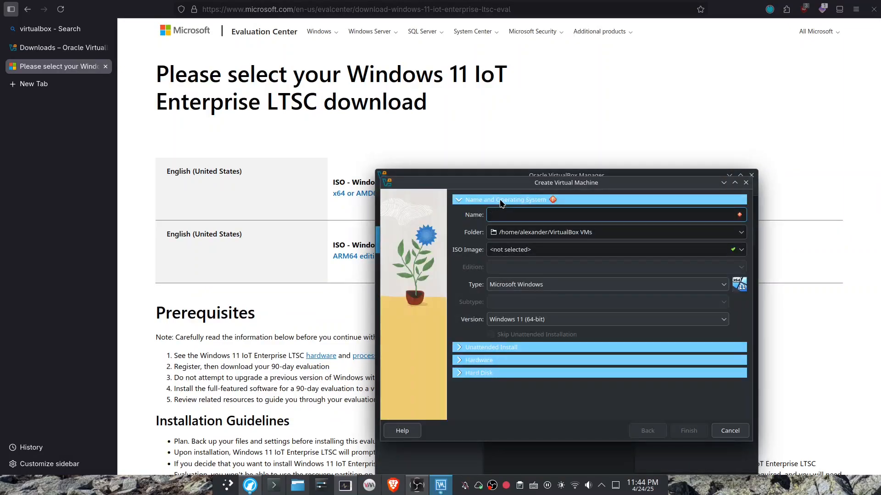
text(Window)
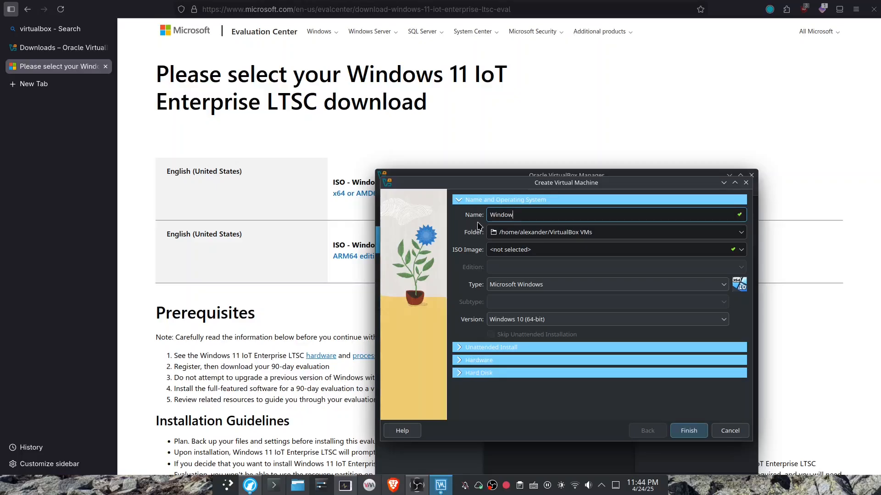
text(s 11 LTSC 2025)
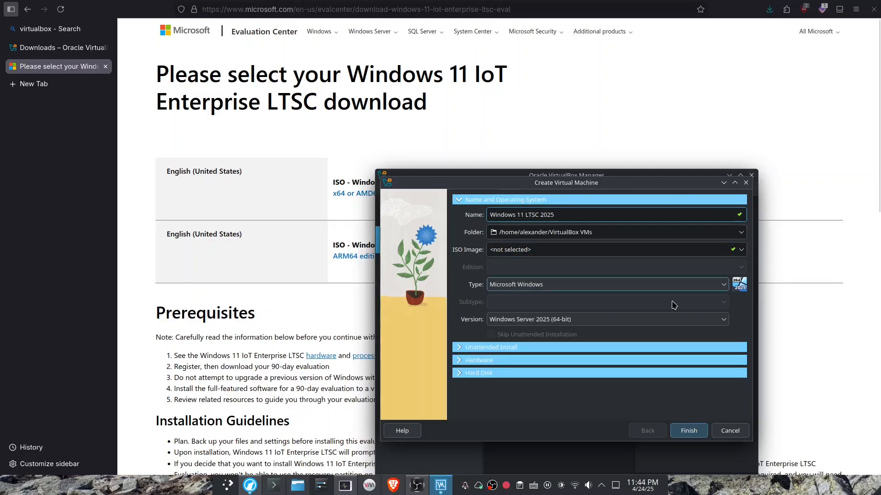
Choose 26100.1742.240906-0331.ge_release_svc_refresh_CLIENT_IOT_LTSC_EVAL_x64FRE_en-us.iso from the Downloads folder as the virtual machine's ISO image.
click(297, 486)
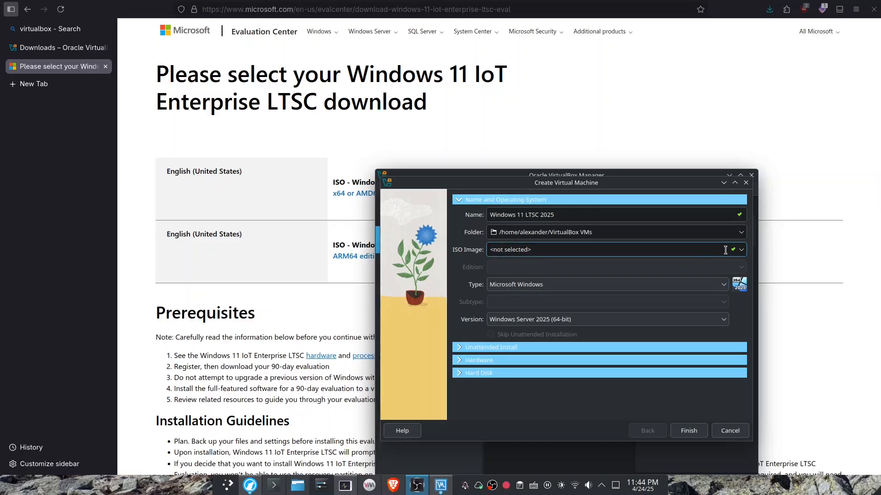
click(740, 251)
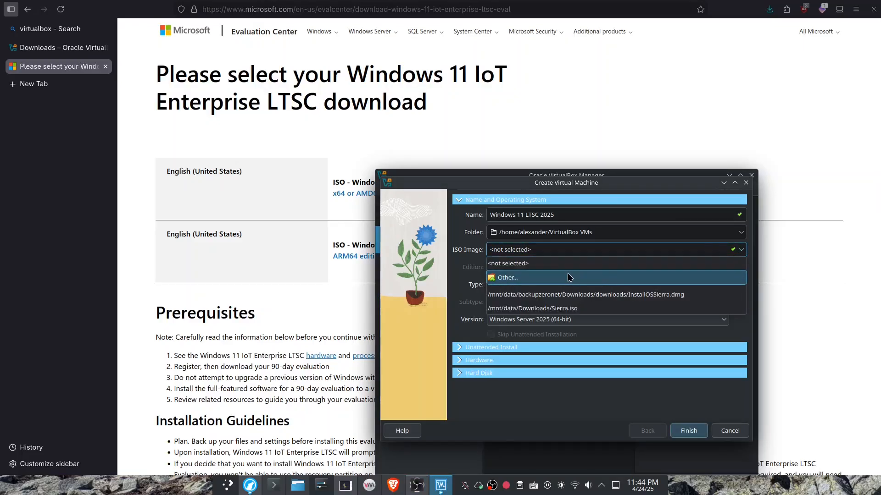
click(569, 277)
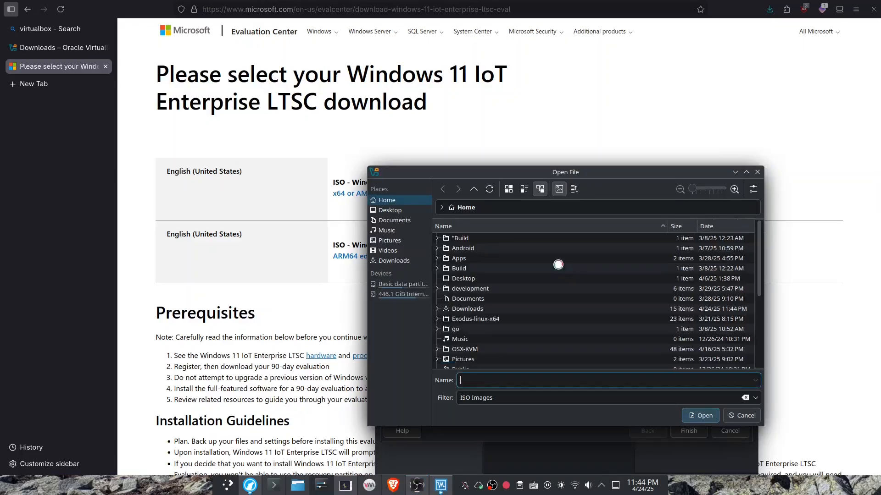
click(397, 260)
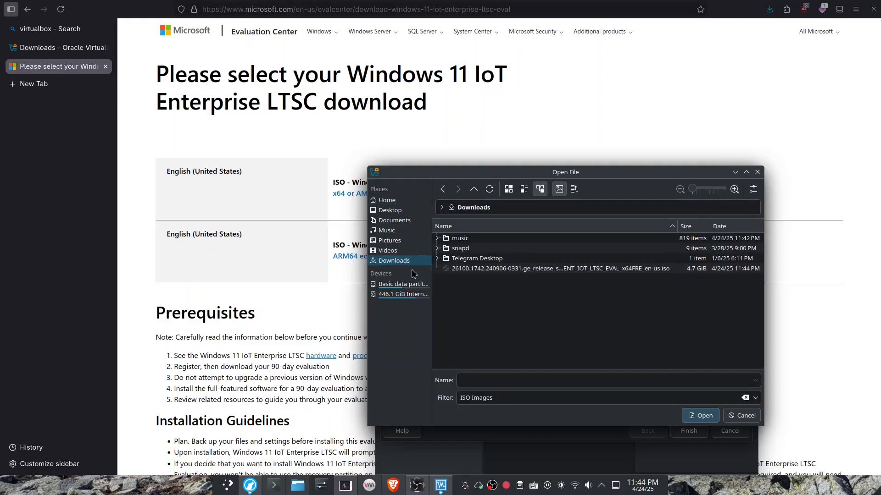
double_click(486, 270)
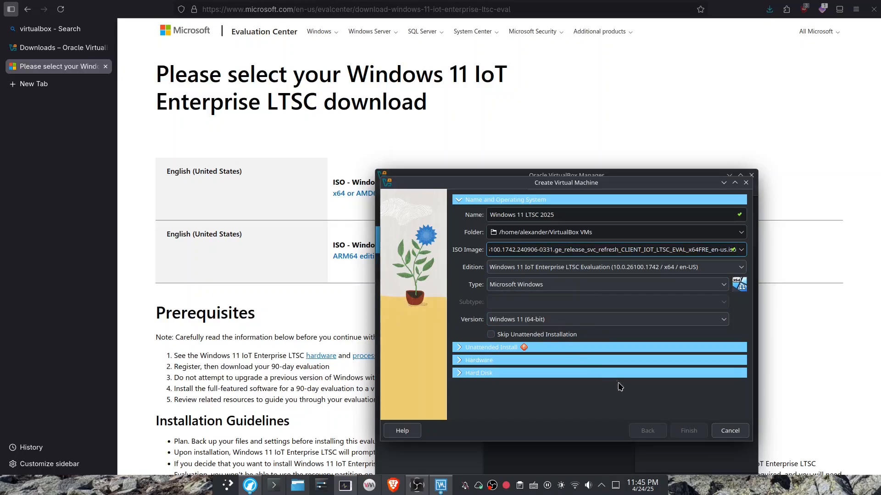
Enter and repeat the account password in the unattended install settings, keeping the vboxuser username.
click(527, 348)
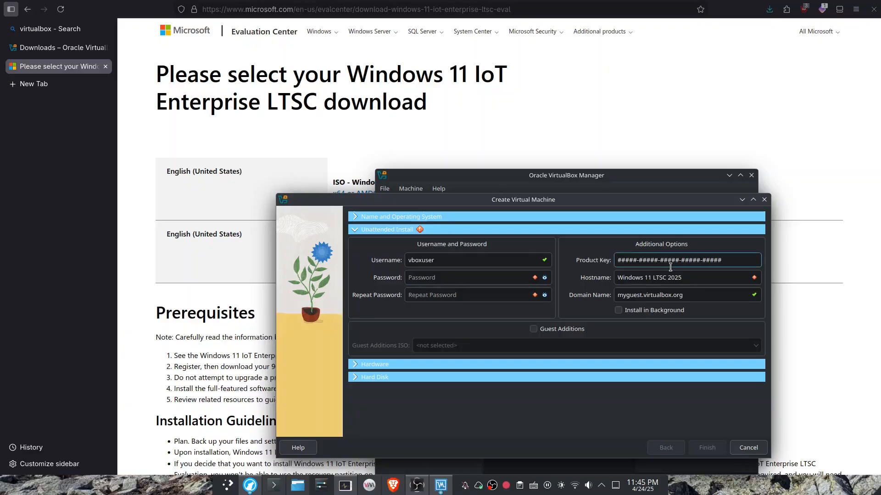
click(692, 295)
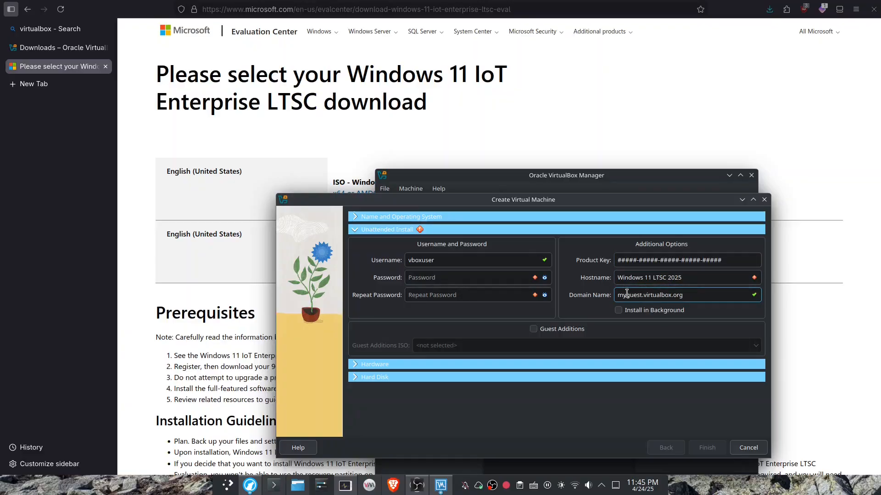
click(500, 300)
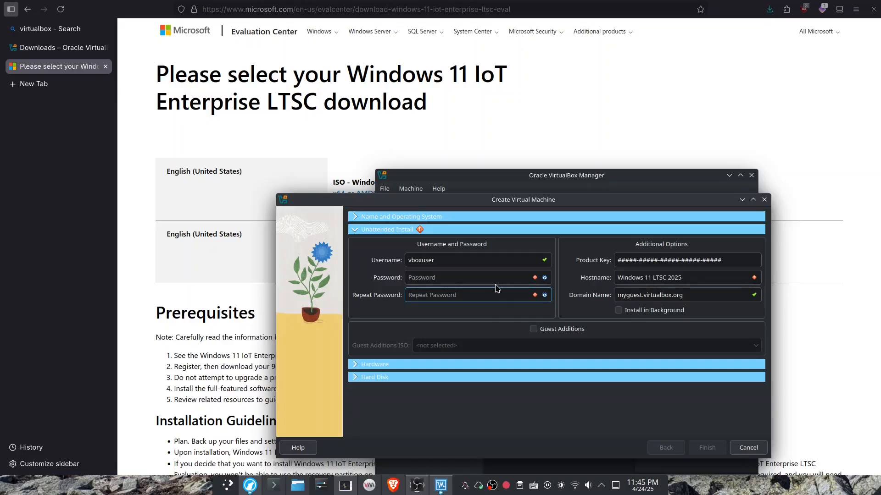
click(495, 262)
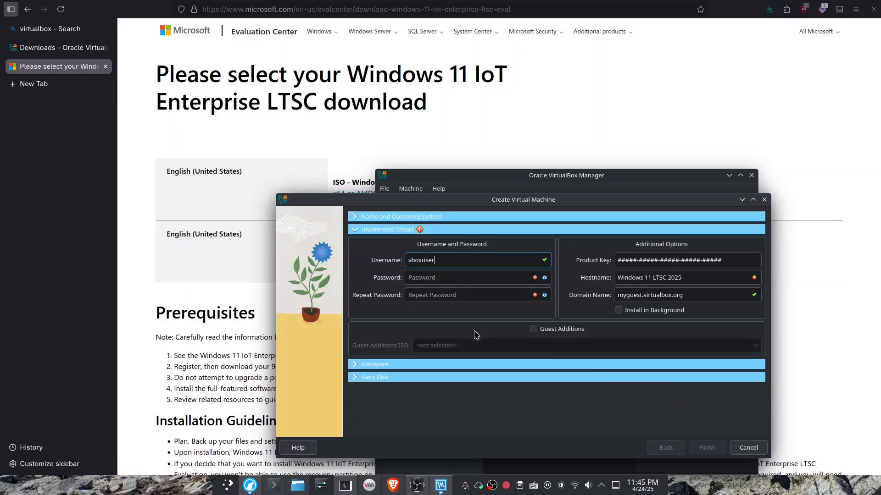
click(458, 284)
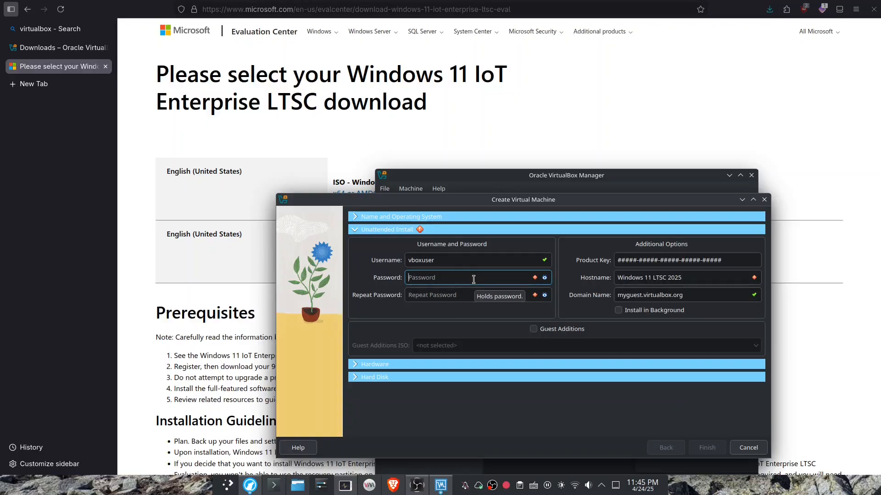
text(1)
key(Tab)
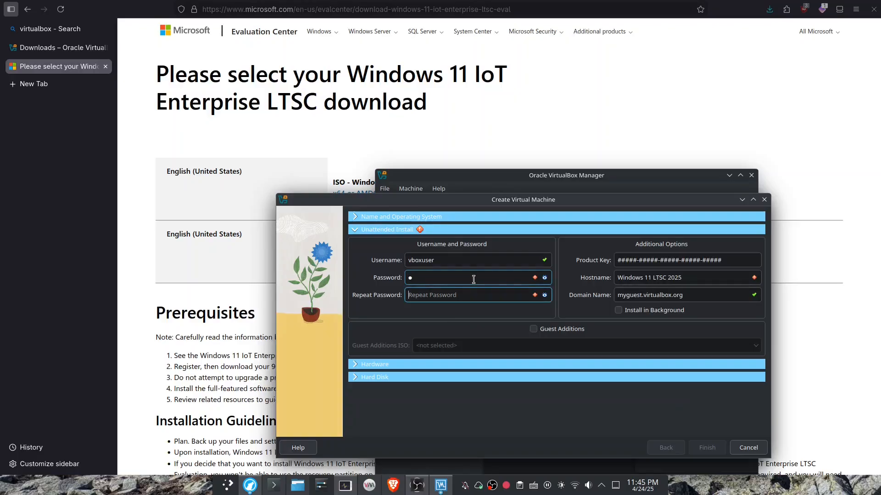
text(1)
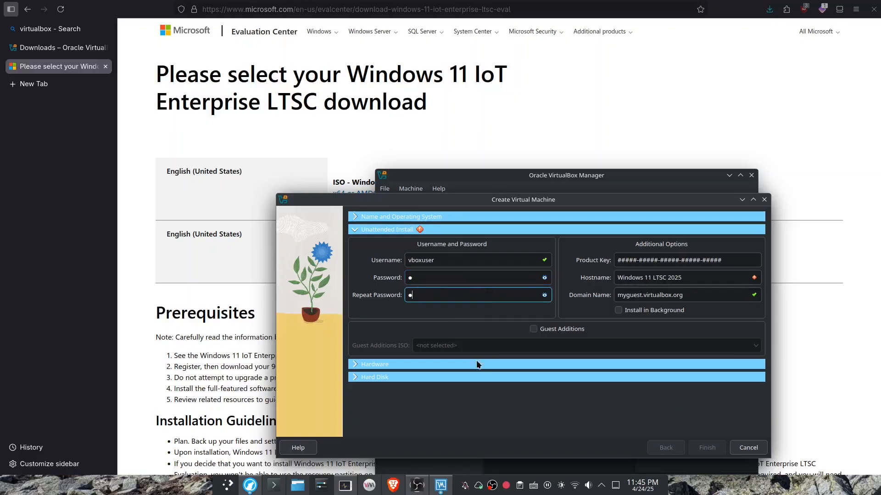
Allocate 4 processors and 8192 MB of base memory to the virtual machine, and review the hard disk settings.
click(516, 364)
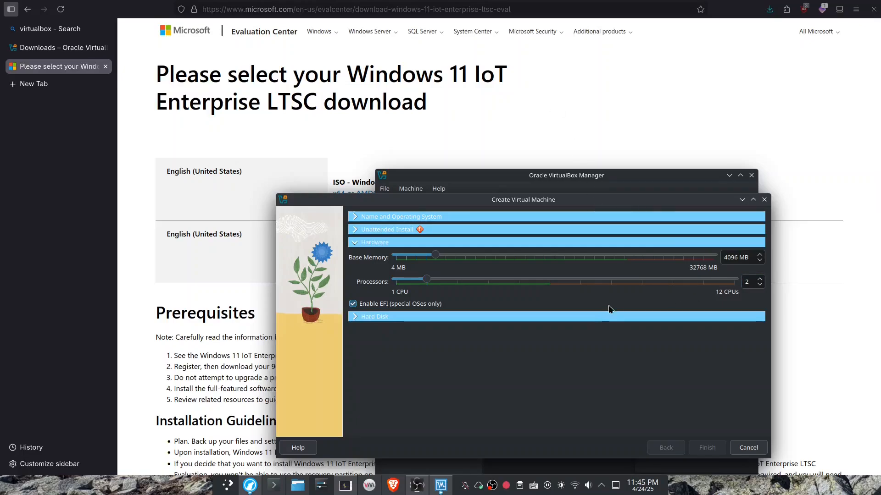
click(760, 278)
click(759, 279)
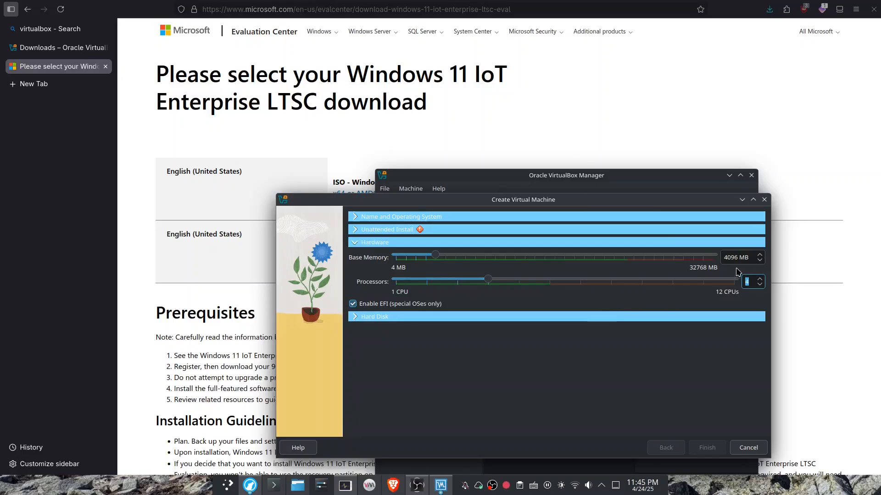
double_click(728, 259)
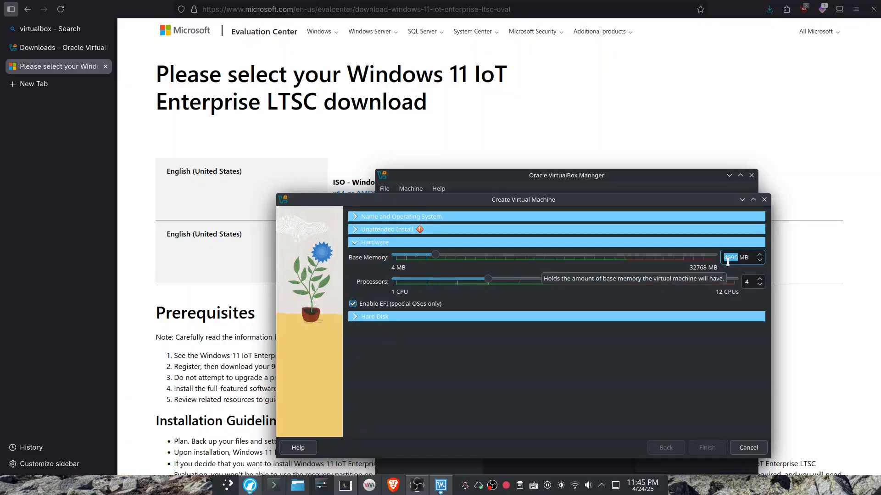
text(8192)
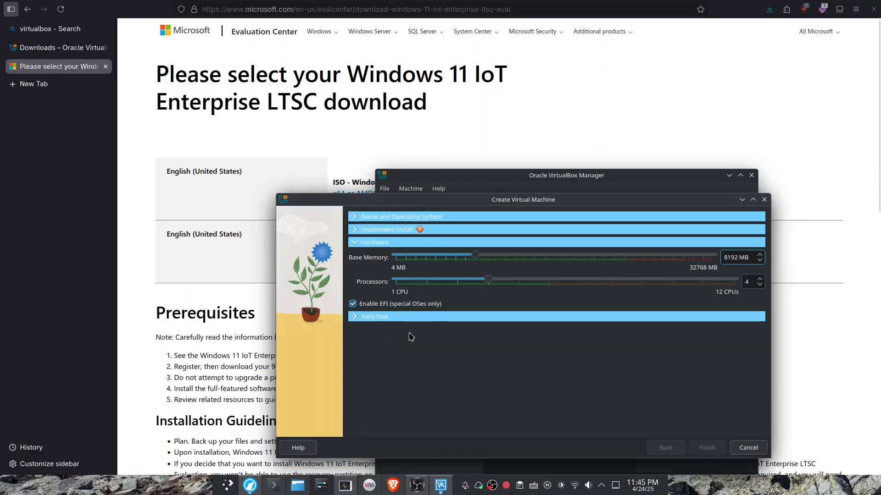
click(408, 317)
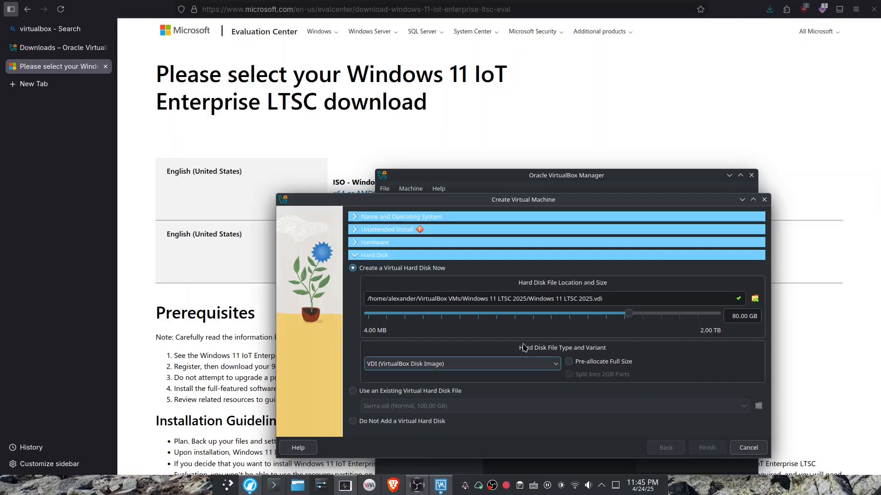
Set the hostname in the unattended install settings to Windows11.
click(419, 230)
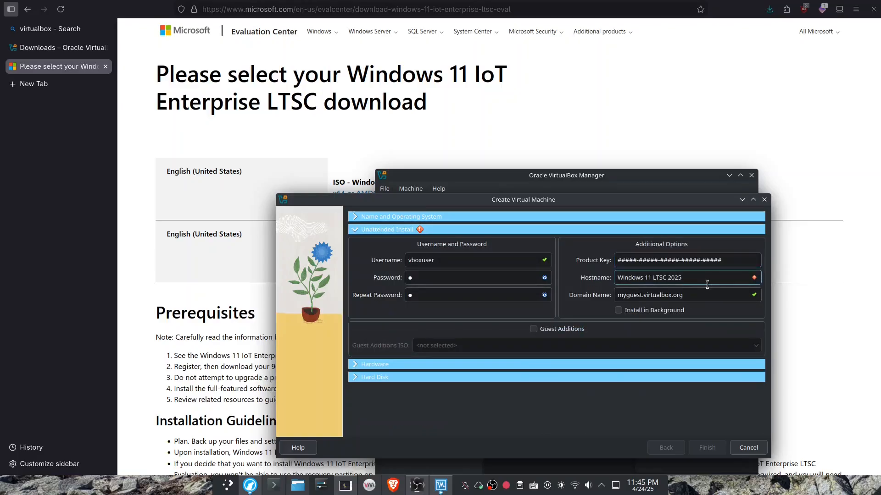
triple_click(688, 280)
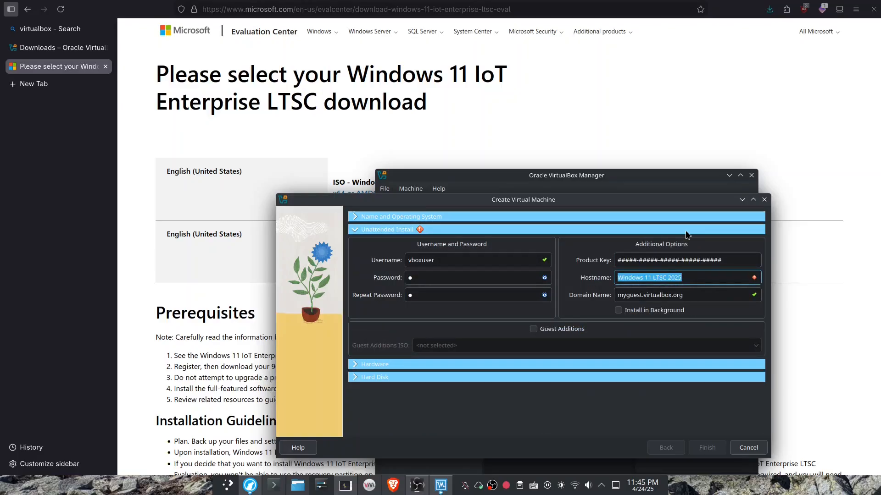
key(BackSpace)
text(Windo)
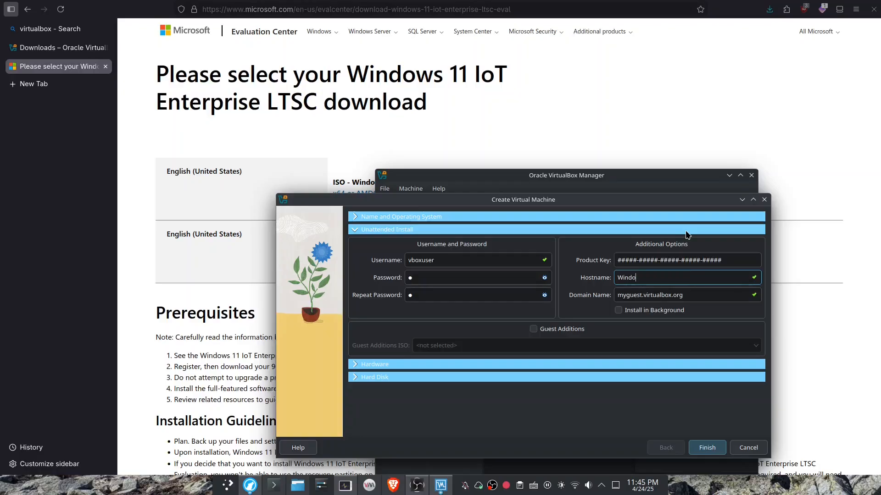
text(ws11)
Re-enter the account password for the unattended install and finish creating the virtual machine.
double_click(513, 275)
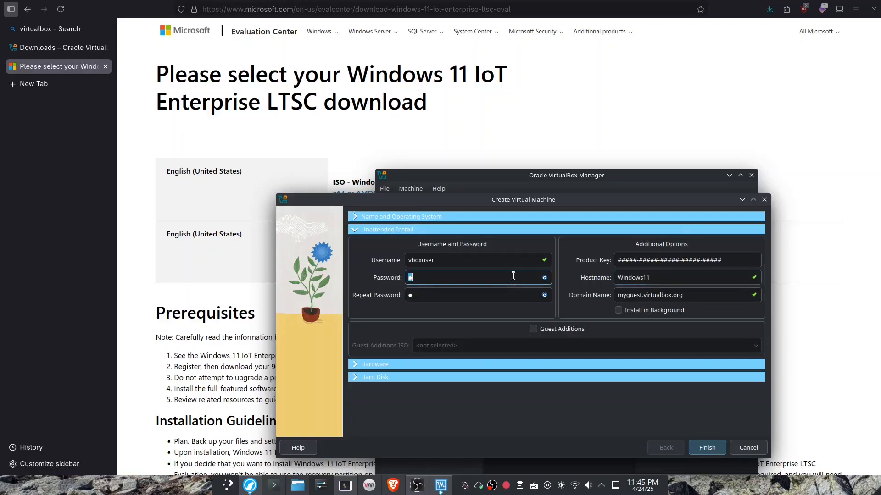
key(BackSpace)
text(1)
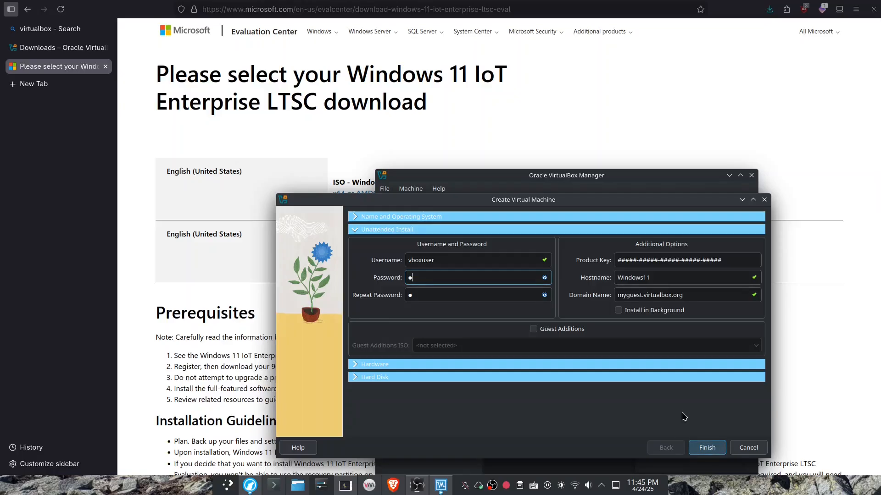
click(711, 444)
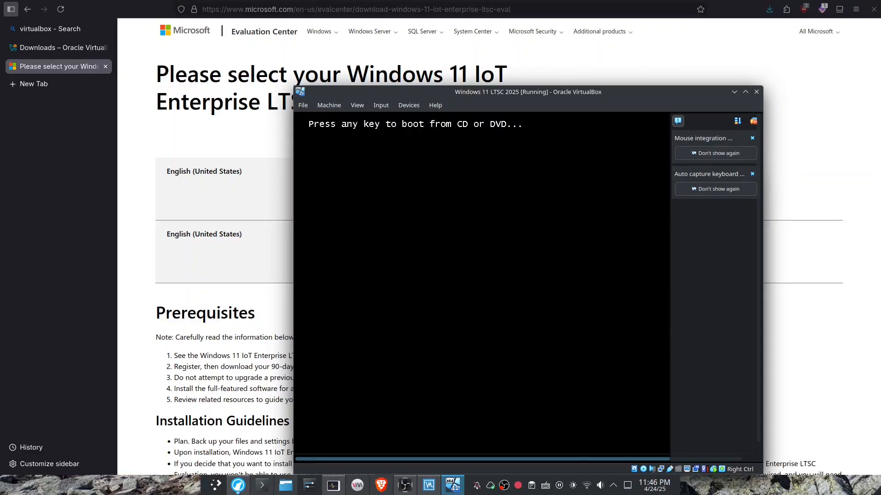
Minimize the browser, then mount the downloaded 26100.1742 Windows 11 IoT LTSC ISO as the DVD and retry booting the virtual machine.
click(238, 485)
click(238, 485)
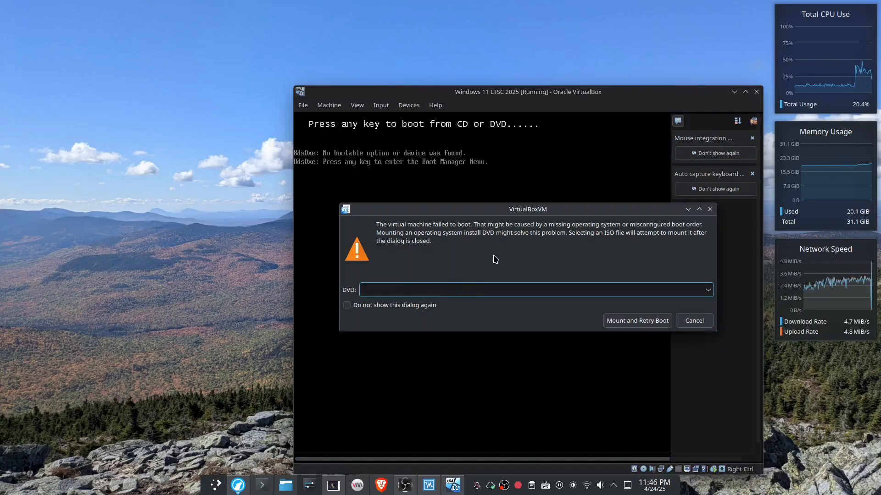
drag(468, 211, 374, 204)
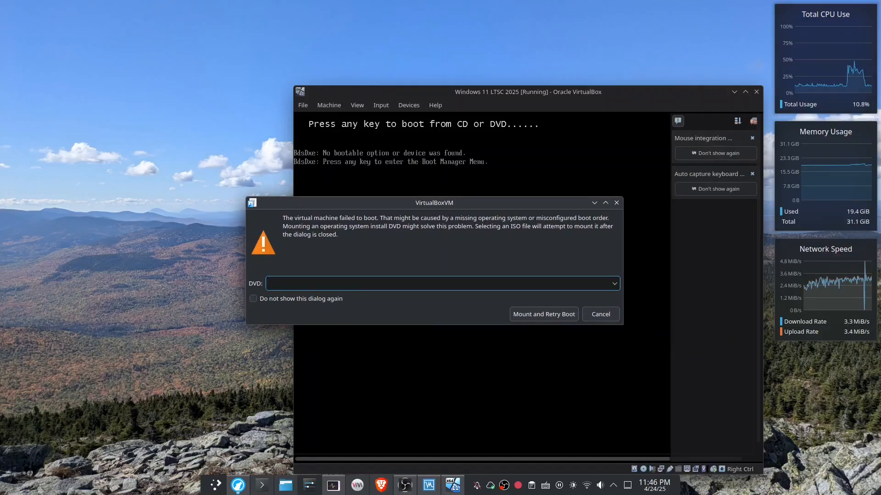
click(614, 284)
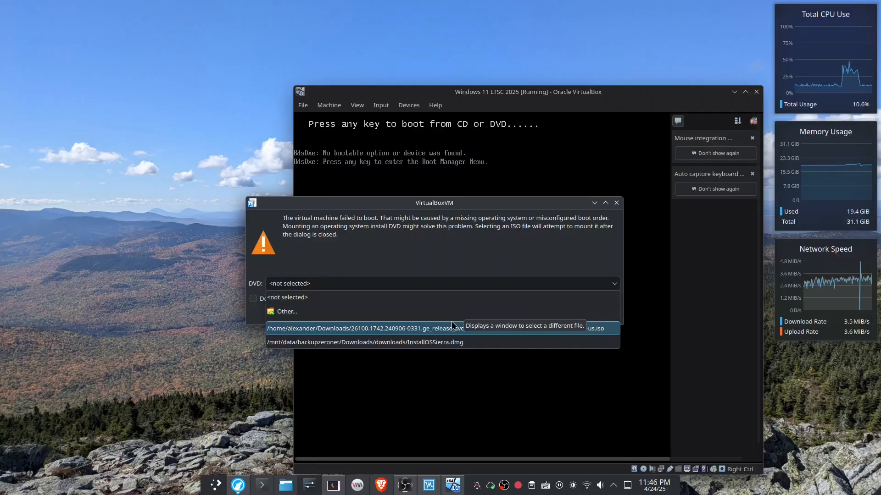
click(518, 328)
click(519, 314)
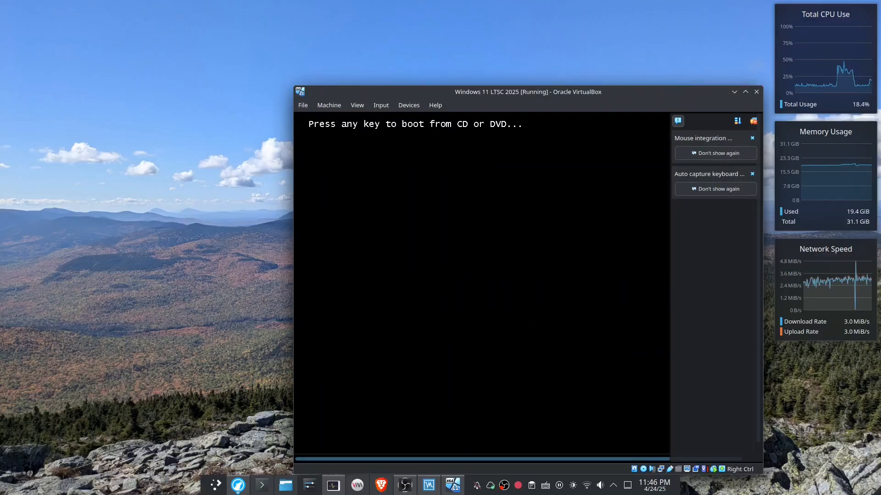
Boot the virtual machine from the Windows 11 DVD and maximize its window while Windows Setup runs.
key(Return)
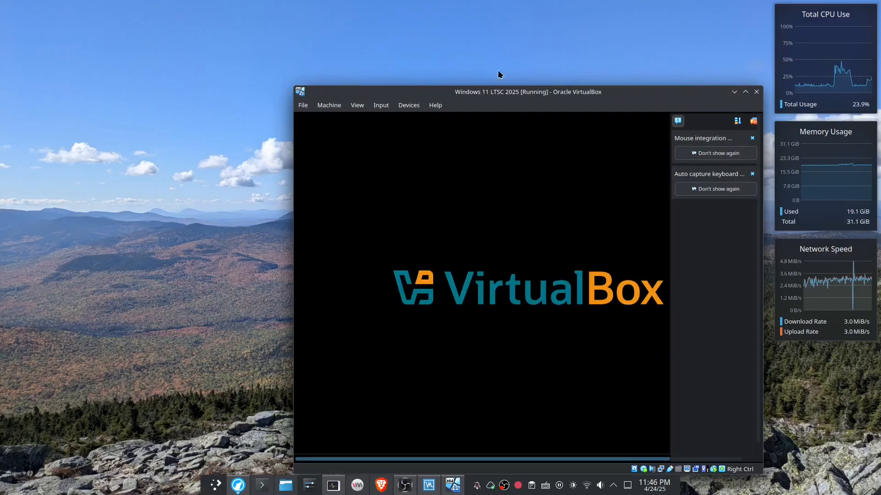
drag(520, 108, 157, 53)
click(223, 61)
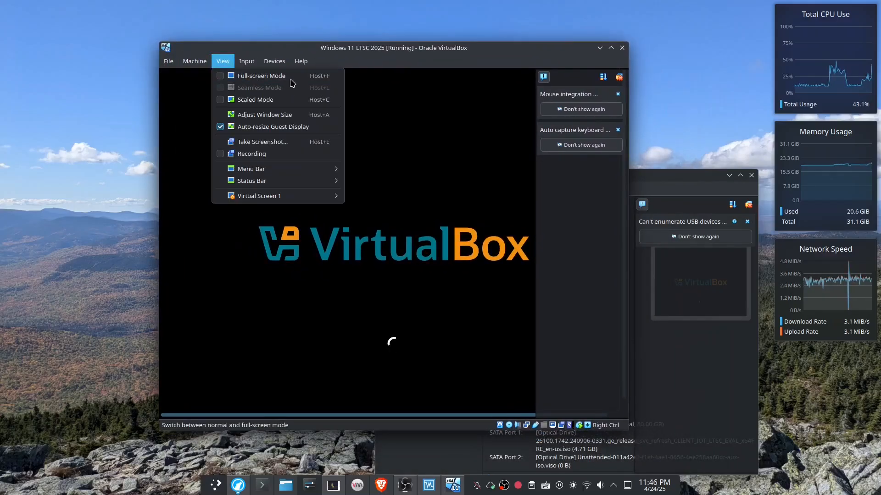
click(298, 58)
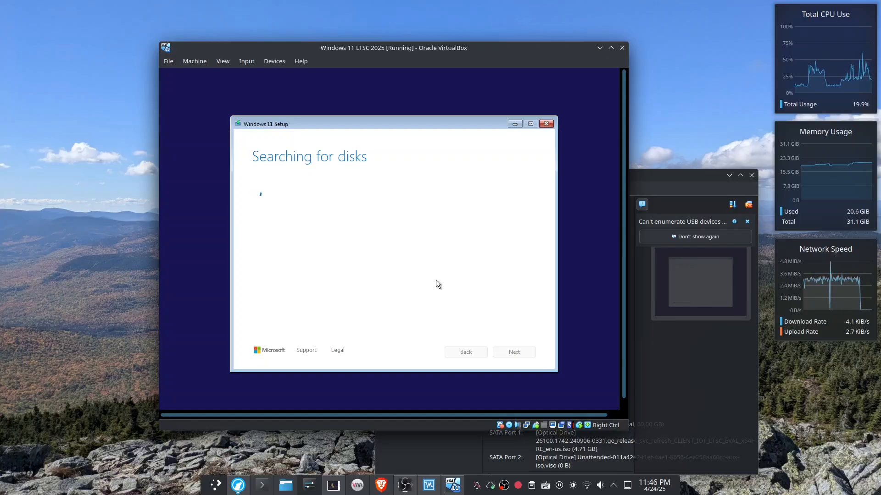
double_click(375, 52)
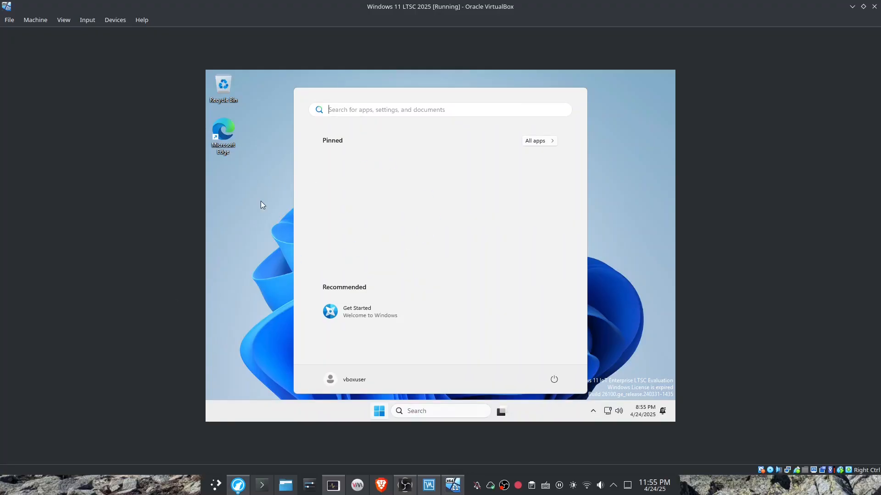
Check the CPU performance of the installed Windows in Task Manager, and close Task Manager.
click(252, 214)
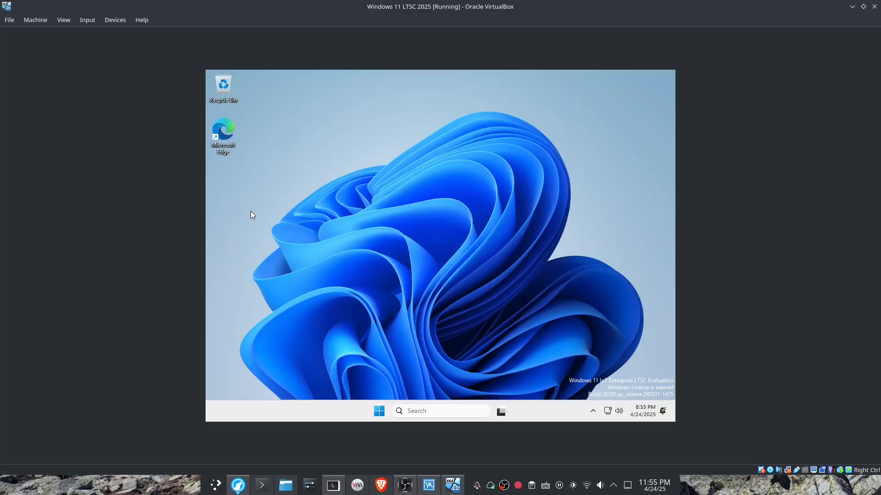
right_click(316, 411)
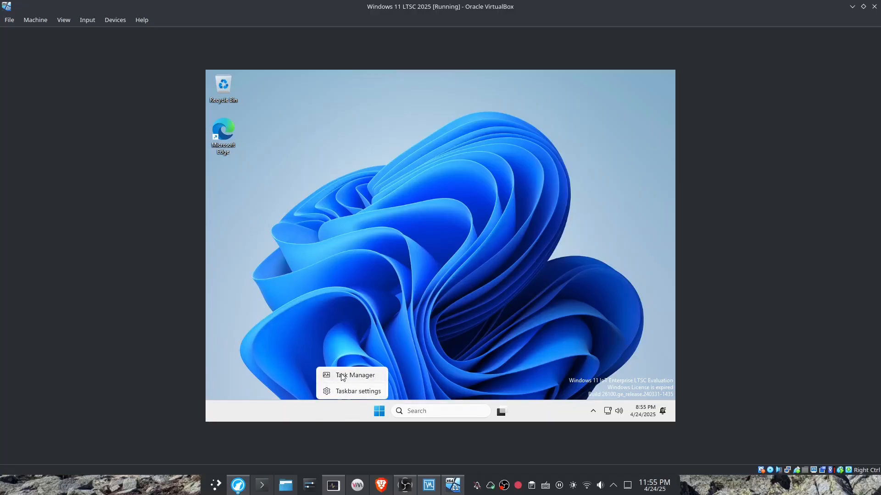
click(340, 374)
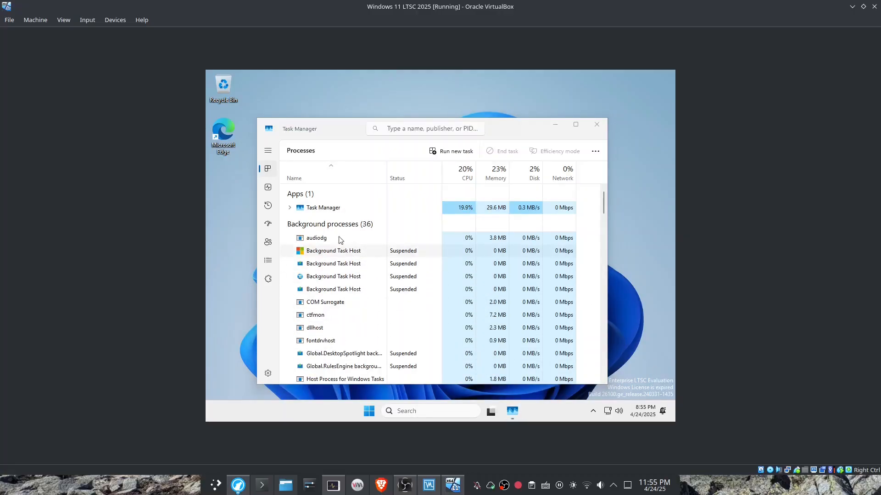
click(269, 188)
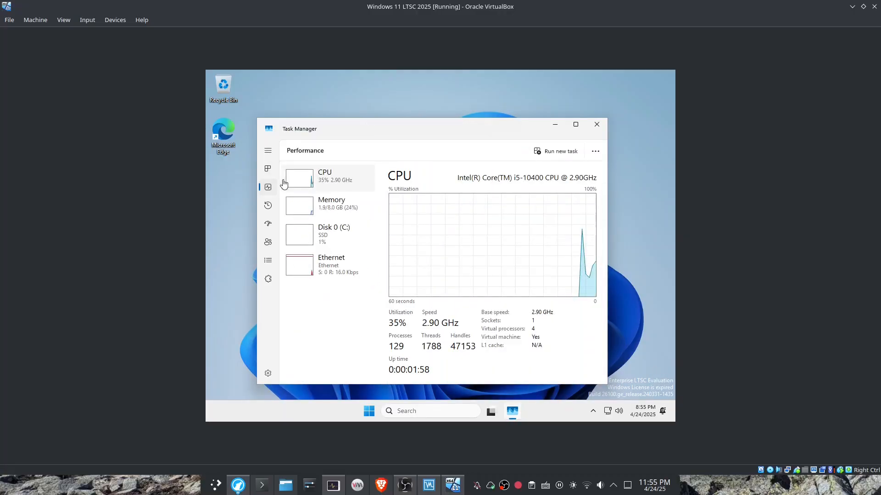
click(596, 125)
Browse the list of all installed apps in the Windows guest and open Settings.
click(382, 418)
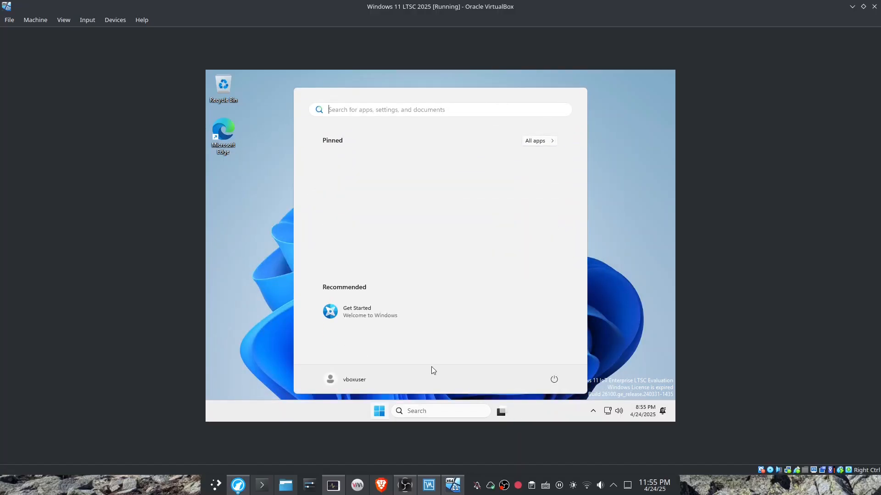
click(540, 140)
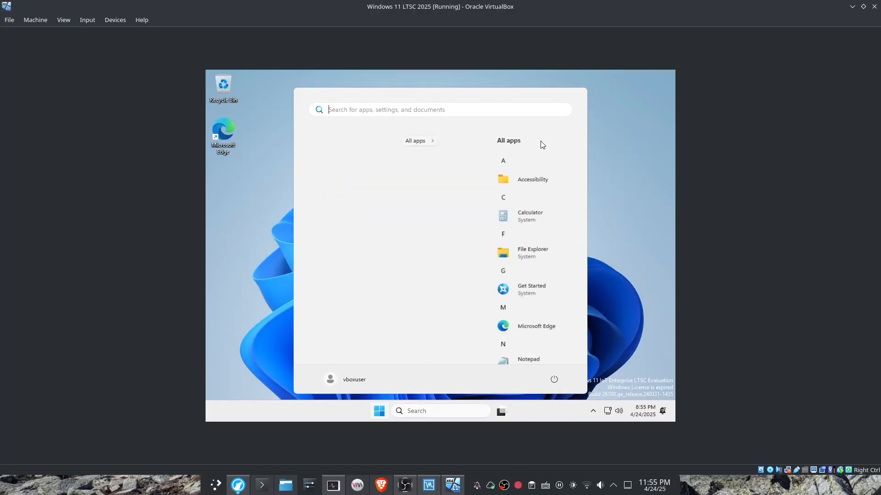
scroll(473, 241, down, 3)
scroll(459, 241, down, 1)
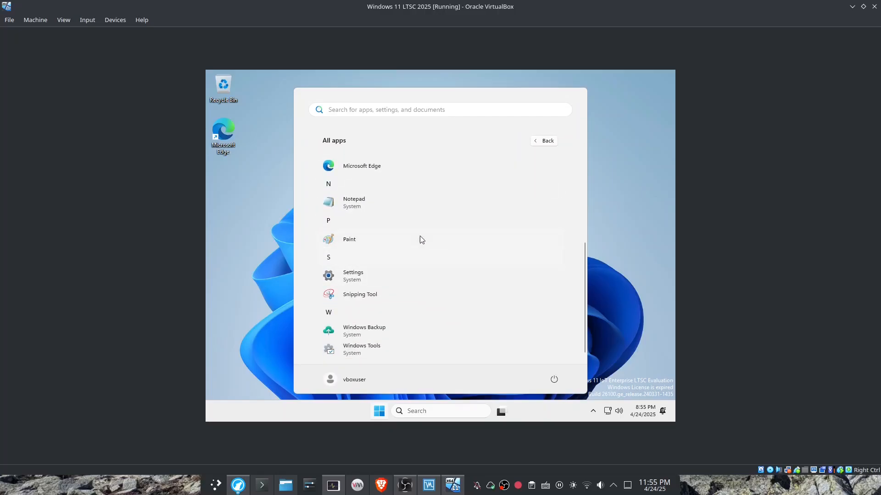
click(374, 277)
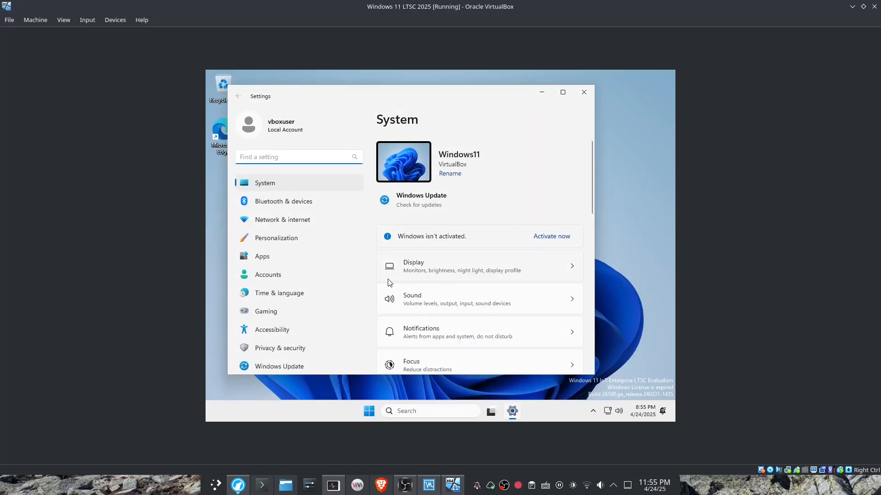
Look through the System settings categories and open the About page.
scroll(388, 282, down, 3)
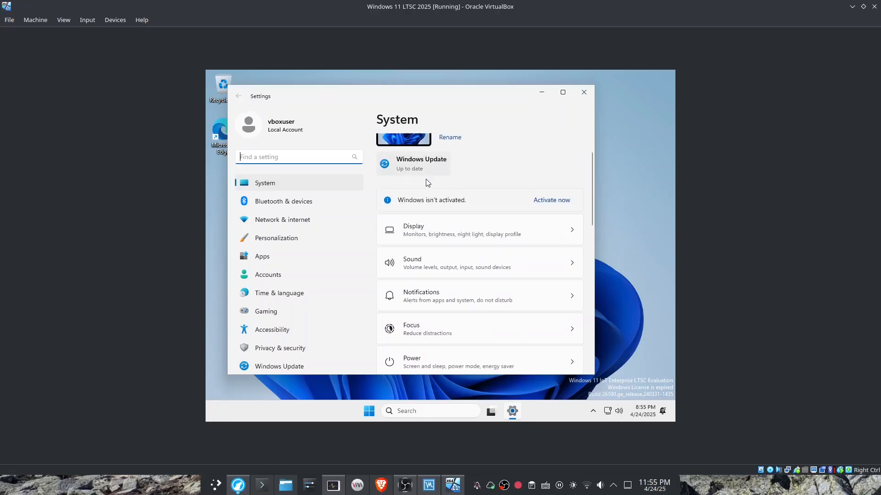
scroll(420, 229, down, 5)
scroll(422, 316, down, 5)
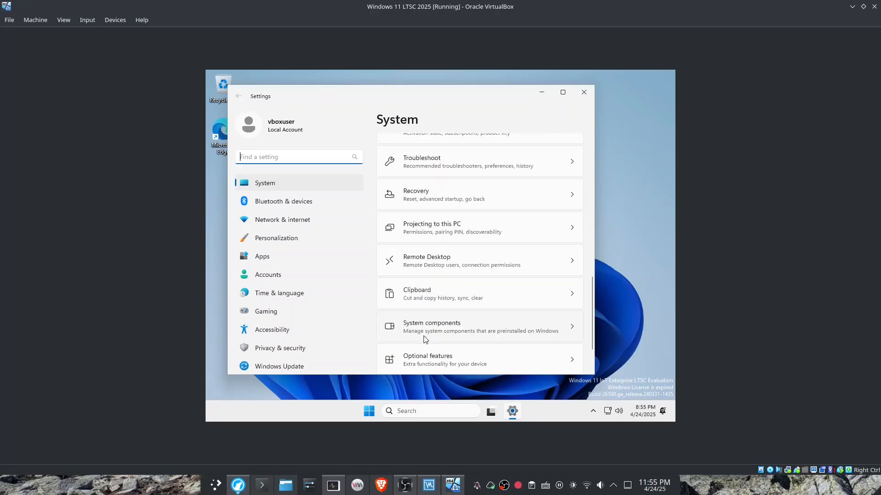
click(424, 346)
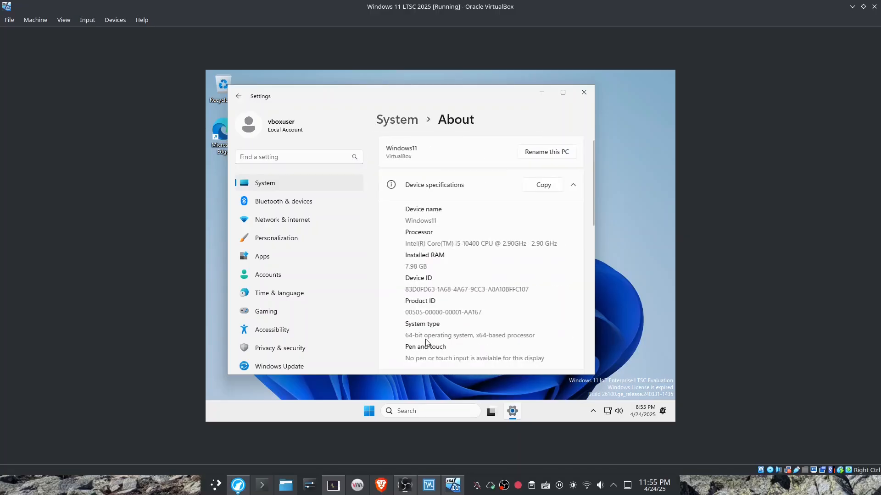
Review the device specifications and the Windows edition, version and OS build on the About page, and close Settings.
drag(437, 221, 394, 223)
click(438, 255)
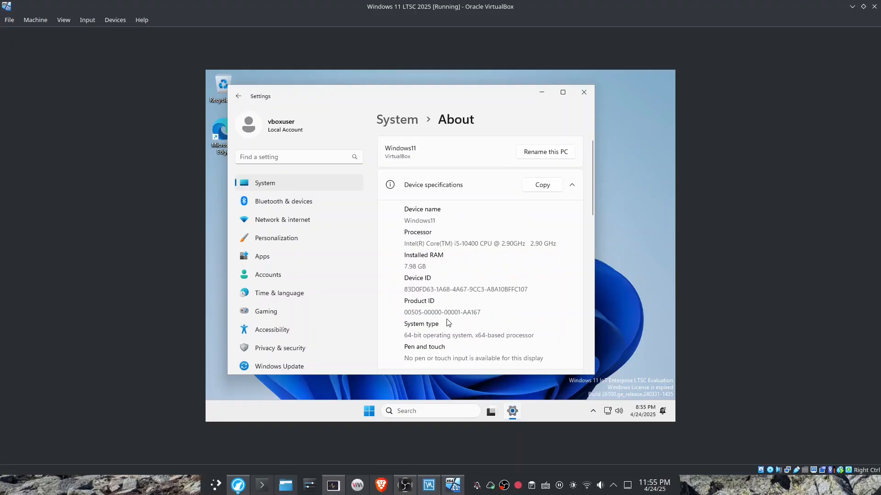
scroll(464, 280, down, 5)
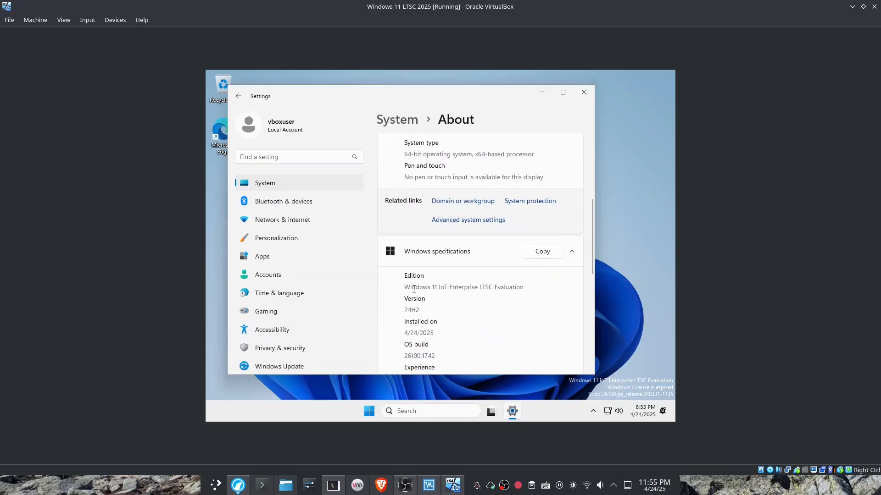
drag(413, 289, 445, 288)
double_click(445, 288)
click(472, 288)
scroll(472, 288, down, 2)
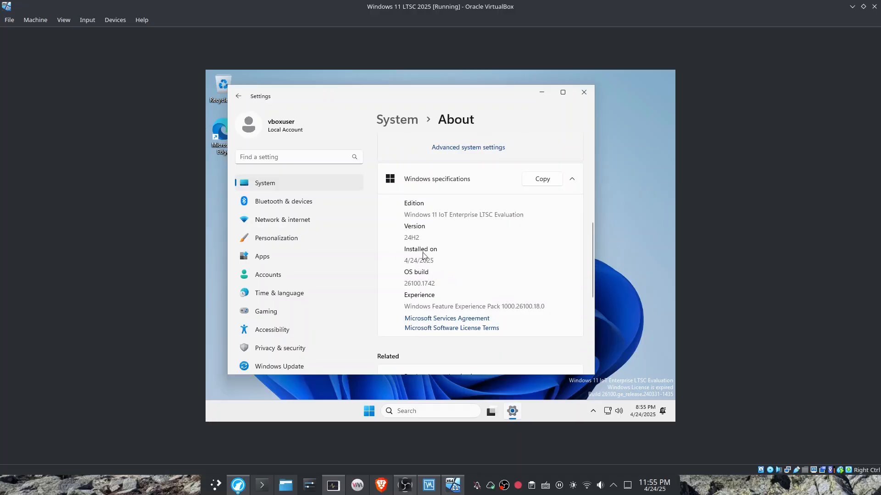
scroll(428, 257, down, 2)
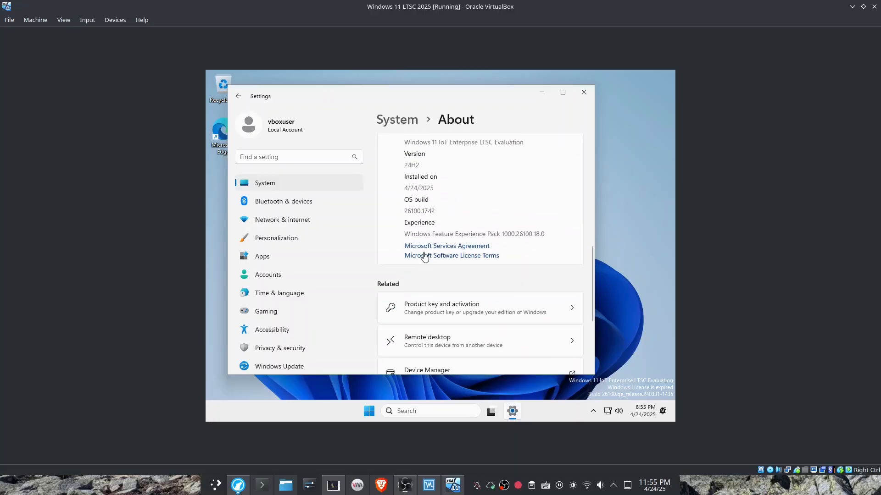
click(584, 92)
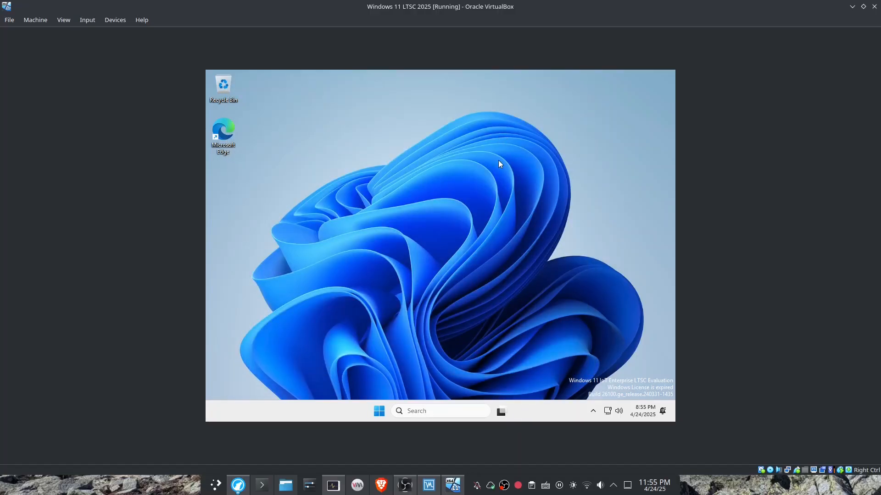
right_click(435, 185)
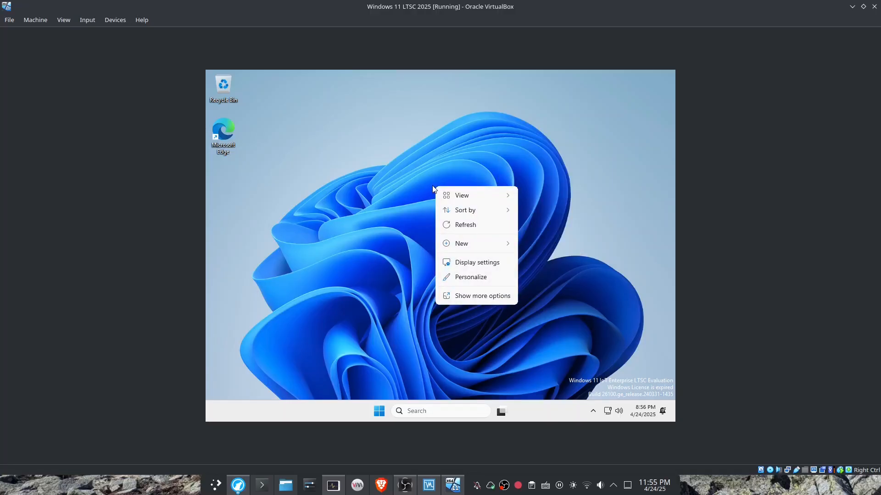
click(406, 205)
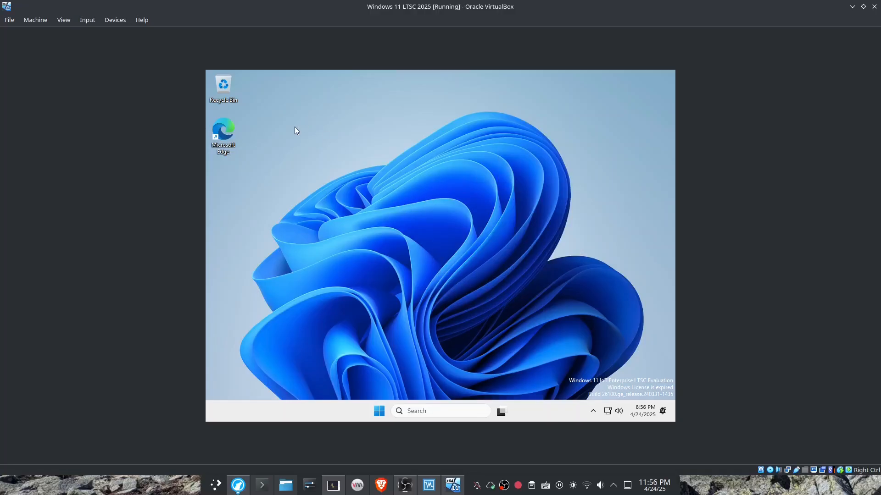